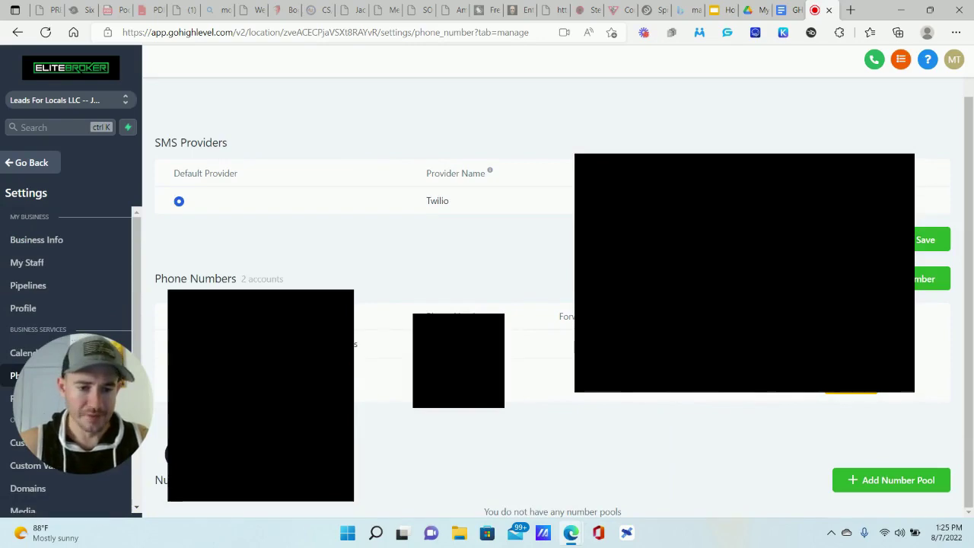
Open the settings of the Leads For Locals phone number, examine the whisper message, and close them
left_click_drag(96, 418, 137, 437)
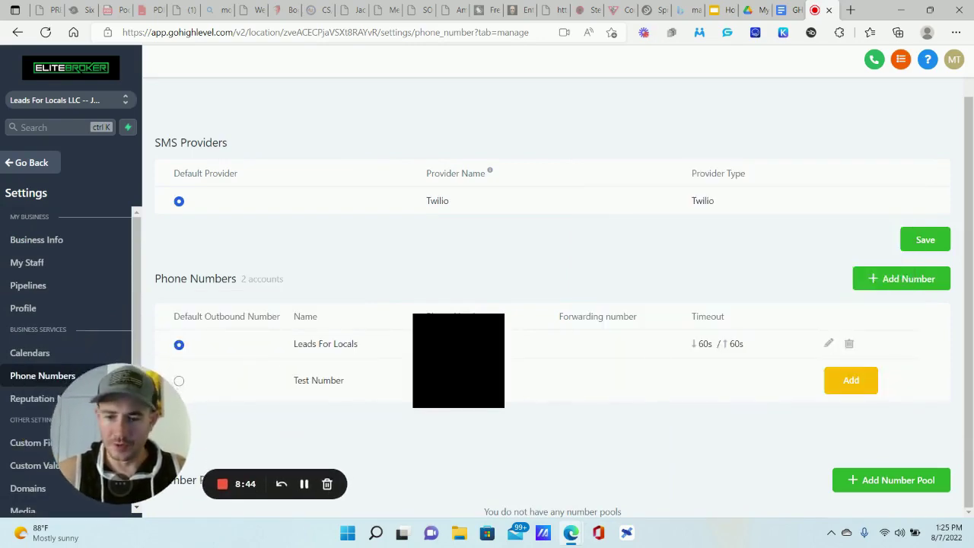
left_click(827, 344)
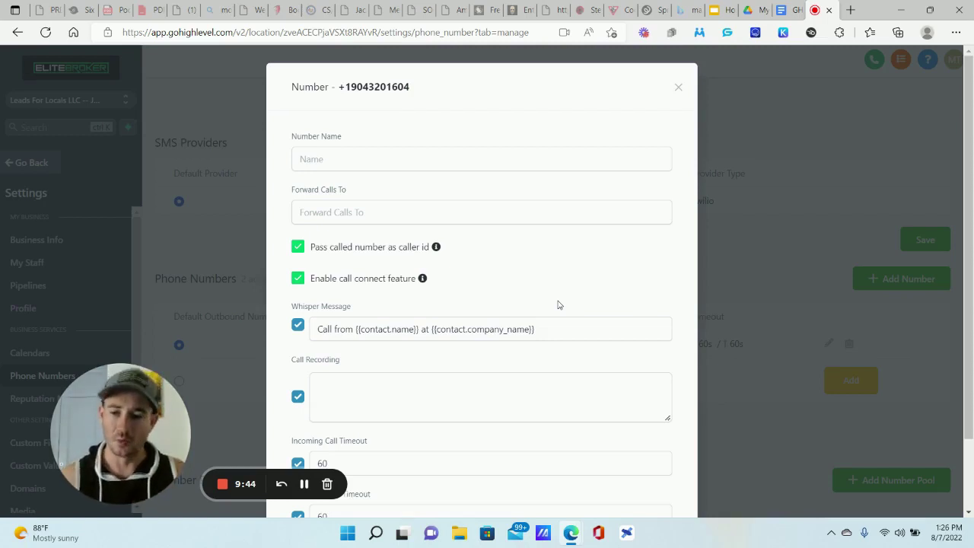
left_click_drag(535, 329, 316, 329)
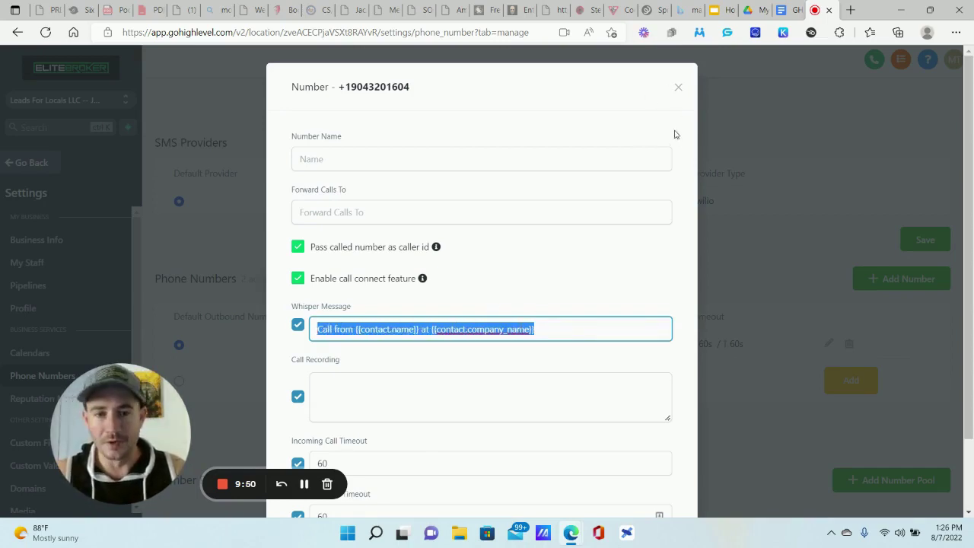
left_click(679, 87)
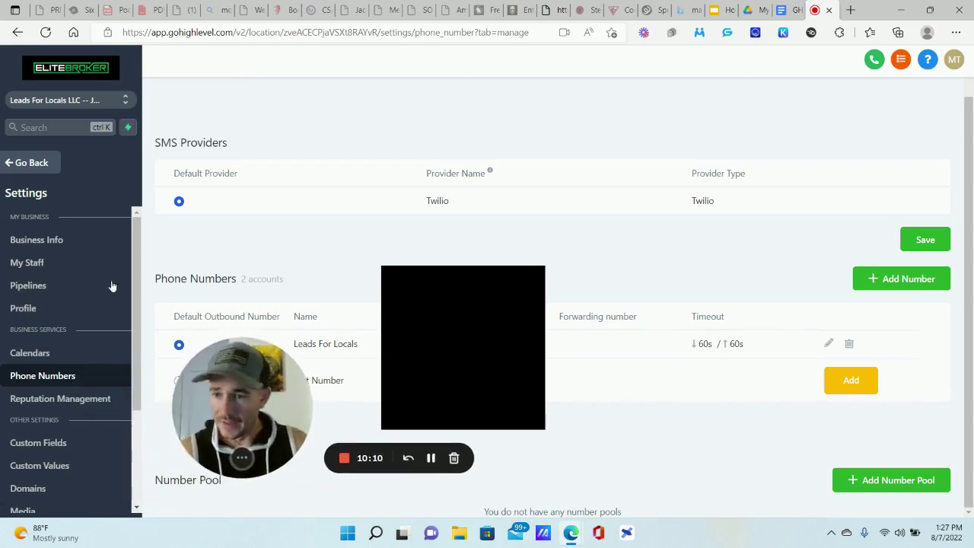
Leave the settings and look over the Marketing section's email and trigger link options
left_click(38, 162)
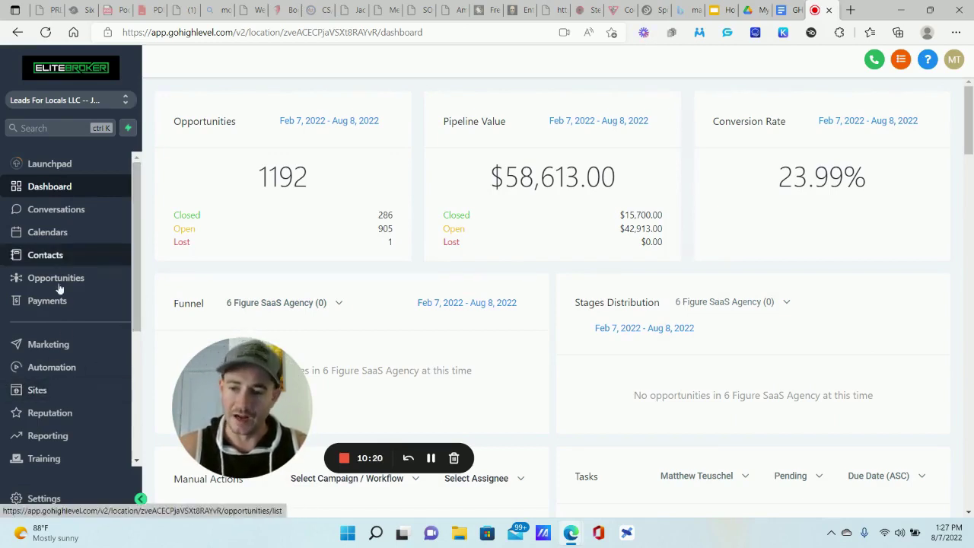
left_click(69, 349)
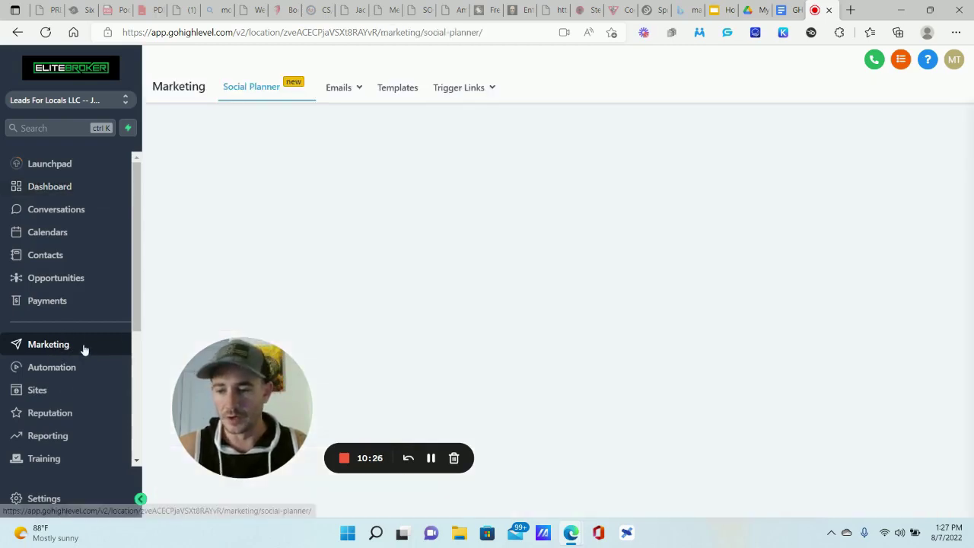
mouse_move(357, 90)
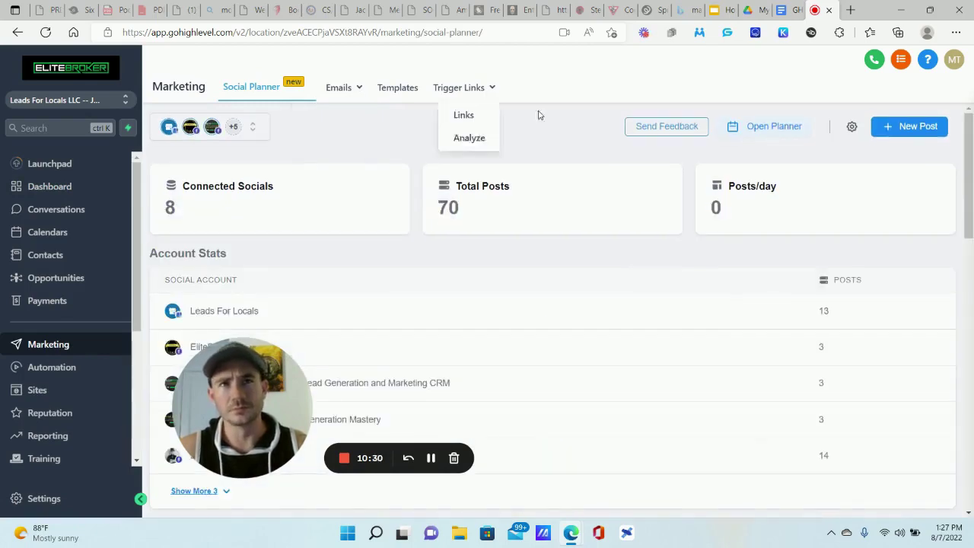
Open the contact list and select all contacts on the first page
left_click(64, 257)
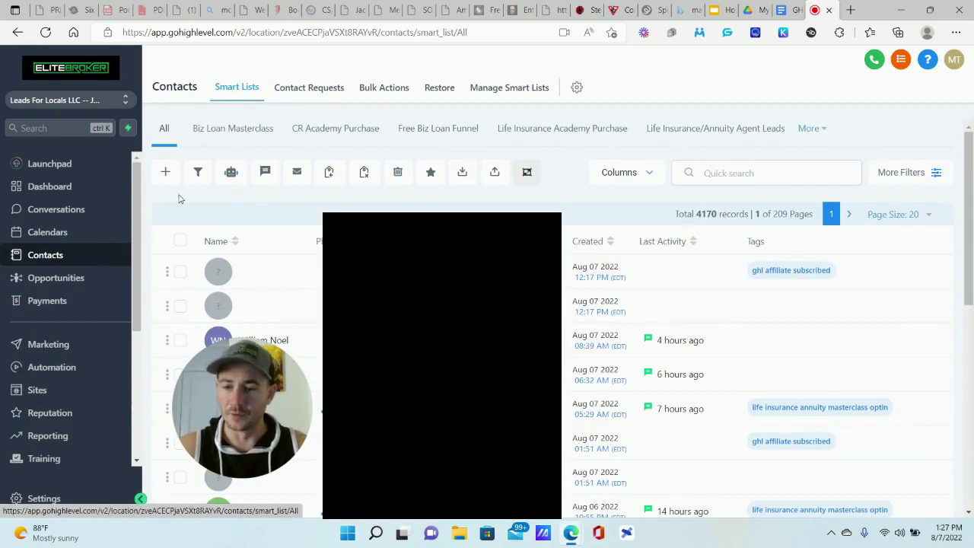
left_click(181, 242)
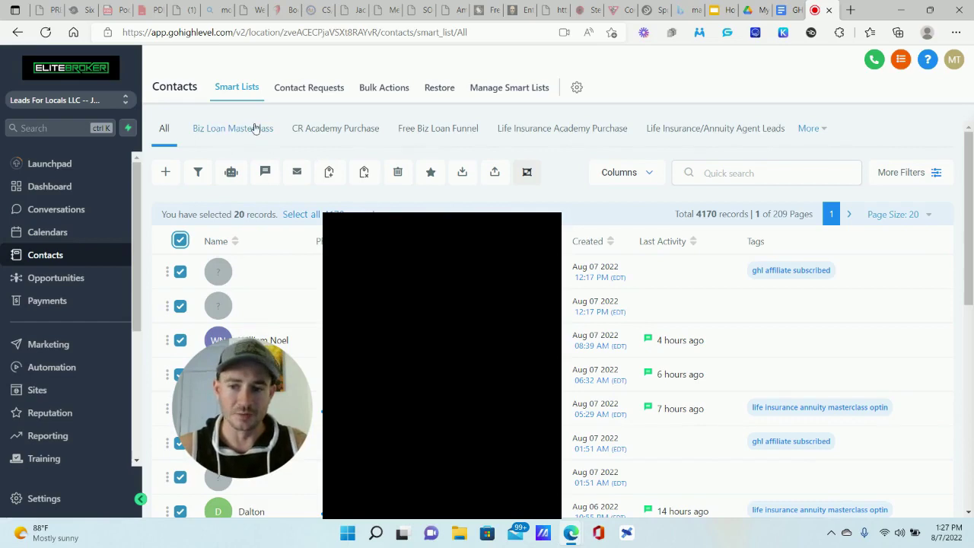
Examine the Tag conditions among the contact filters, then close the filters without applying any
left_click(916, 171)
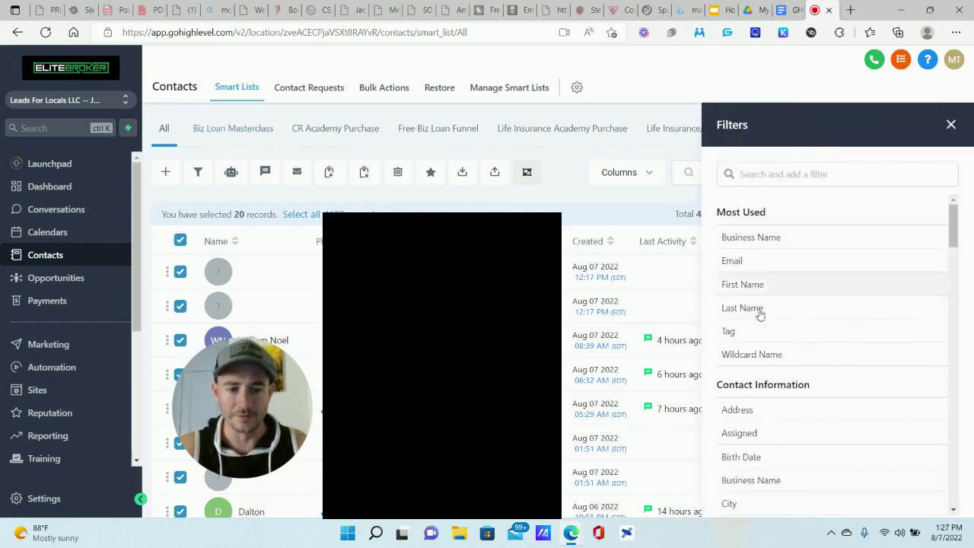
scroll(743, 284, "down", 1)
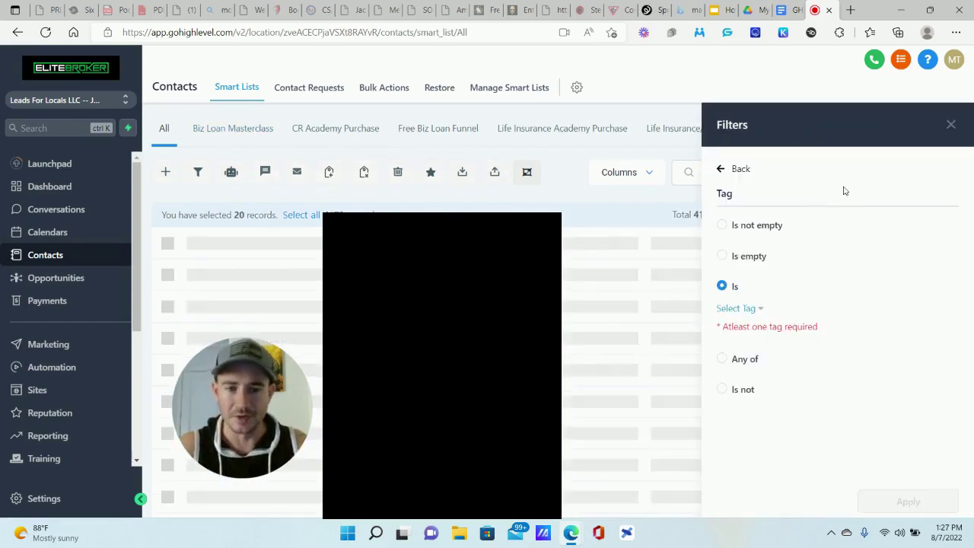
left_click(751, 284)
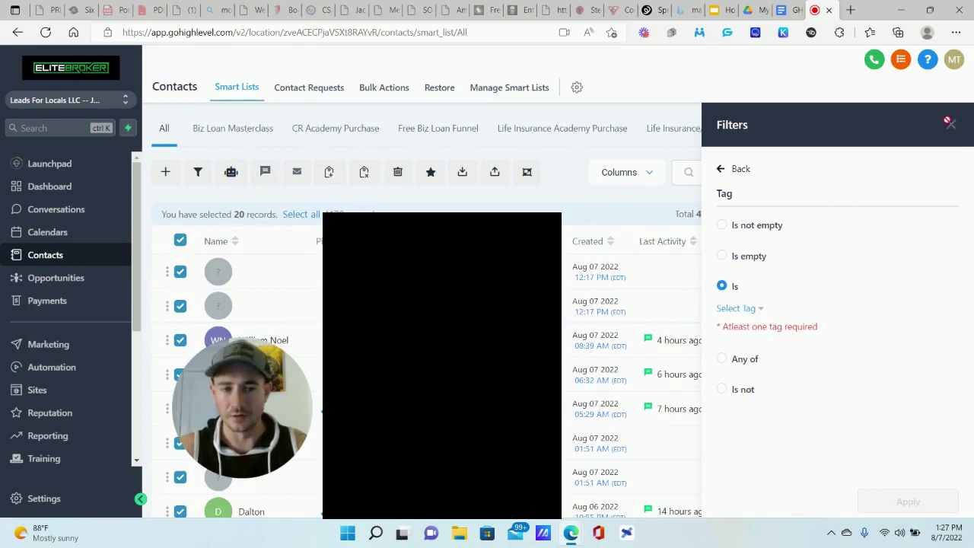
left_click(735, 168)
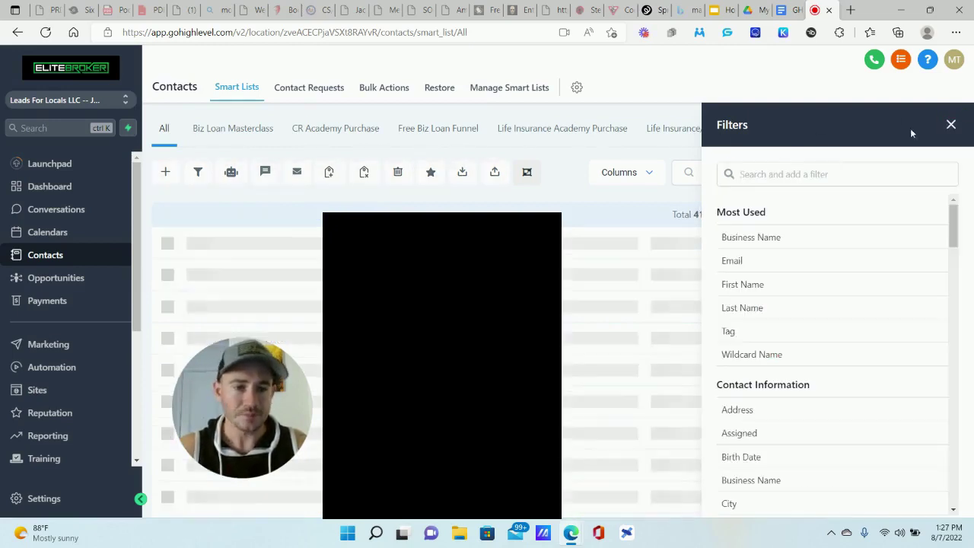
left_click(951, 125)
Select all contacts on the page and choose Campaign - HL Welcome - Demo as the campaign to add them to
left_click(180, 240)
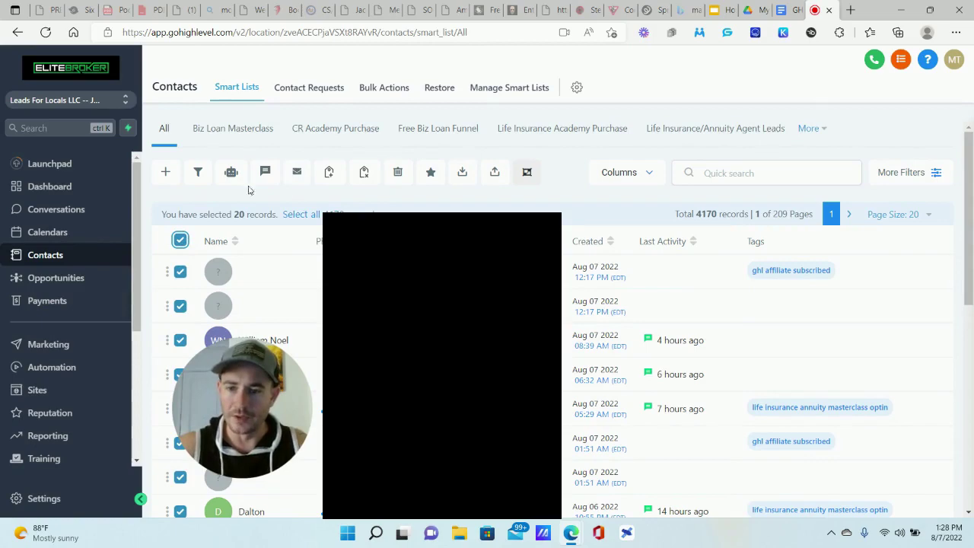
left_click(241, 178)
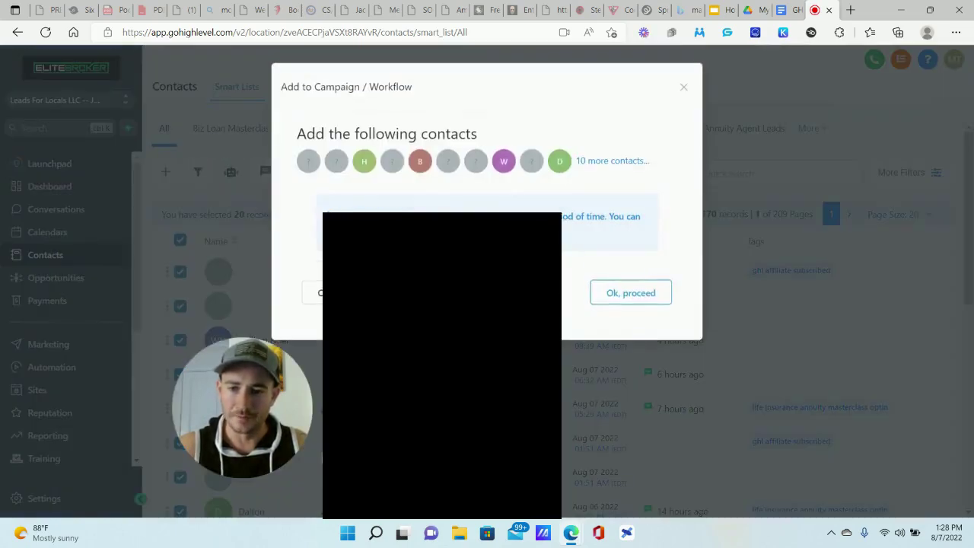
left_click(631, 293)
left_click(381, 224)
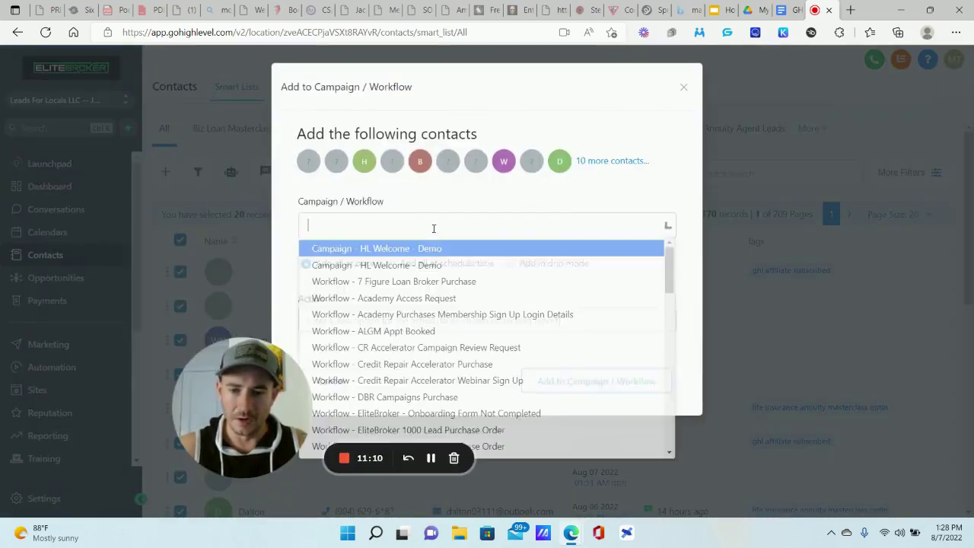
left_click(430, 248)
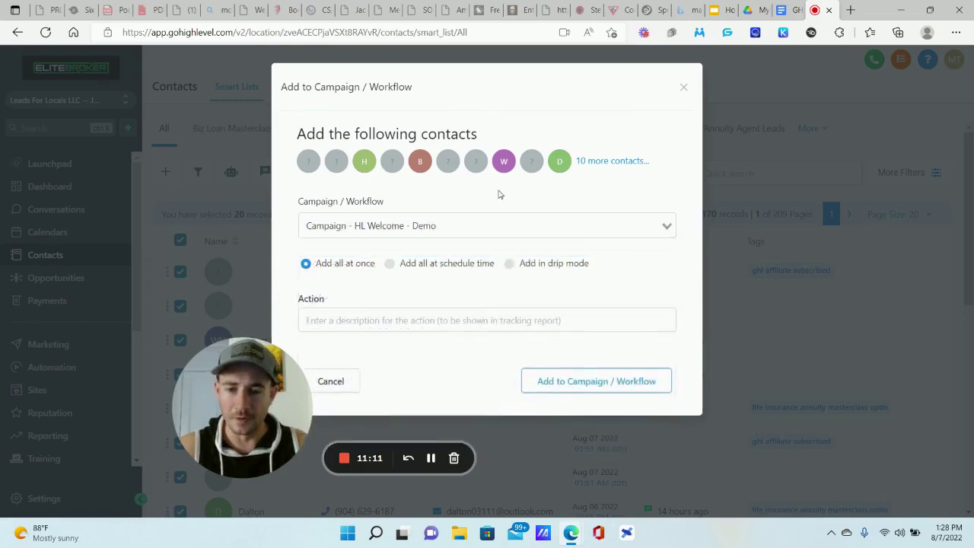
Set the contacts to be added in drip mode and enter "voicedrop" as the action description
left_click(509, 263)
scroll(543, 266, "down", 2)
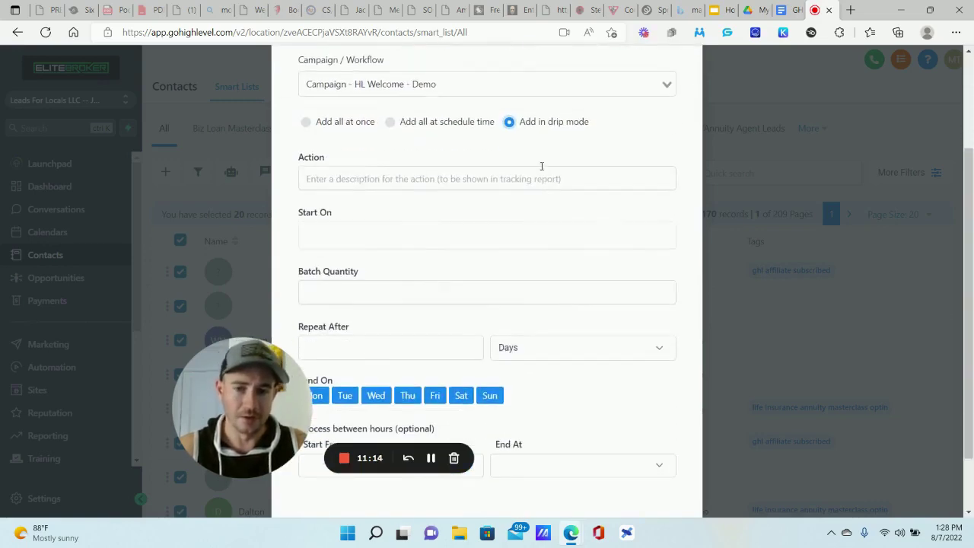
left_click_drag(250, 376, 190, 390)
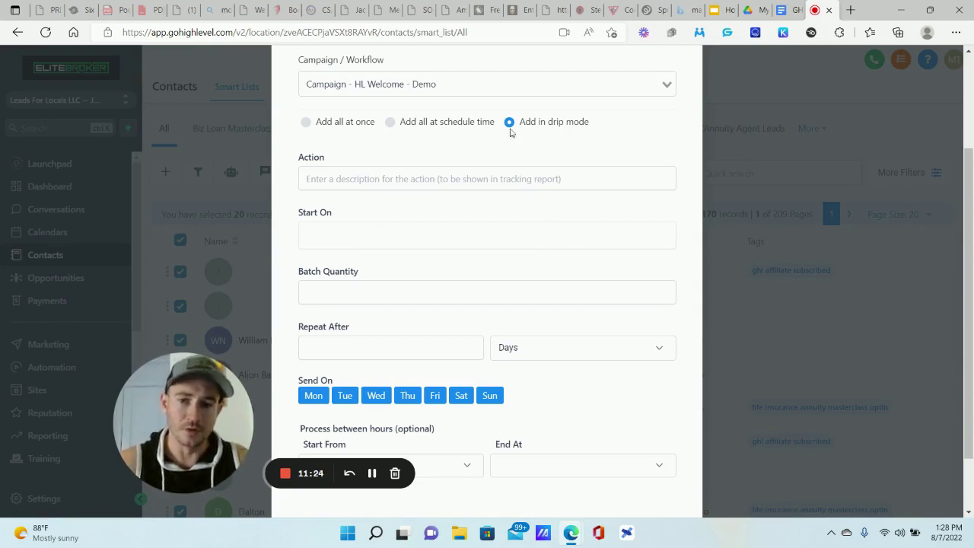
left_click(339, 179)
type("voice")
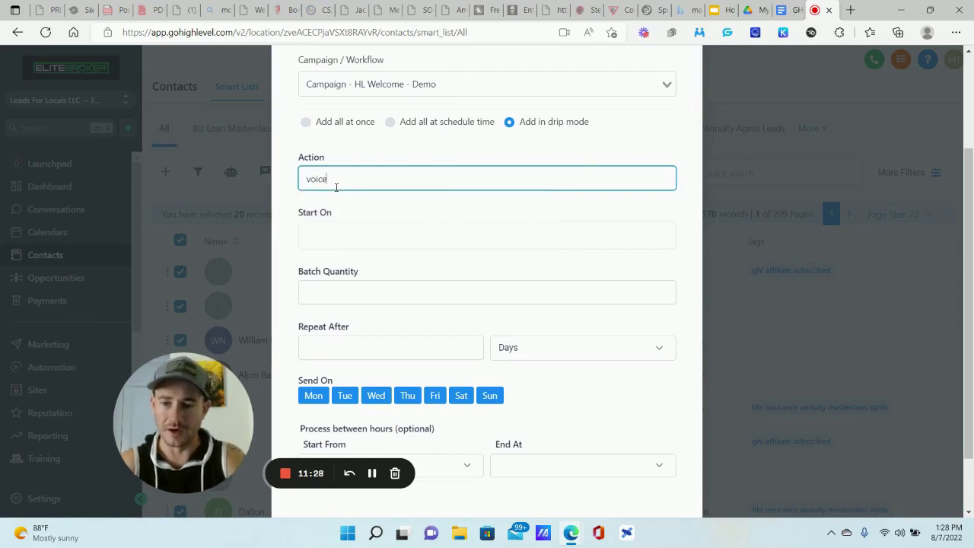
type("drop")
Set the drip start to Sat, Aug 20, 2022 at 3:28 PM
left_click(355, 232)
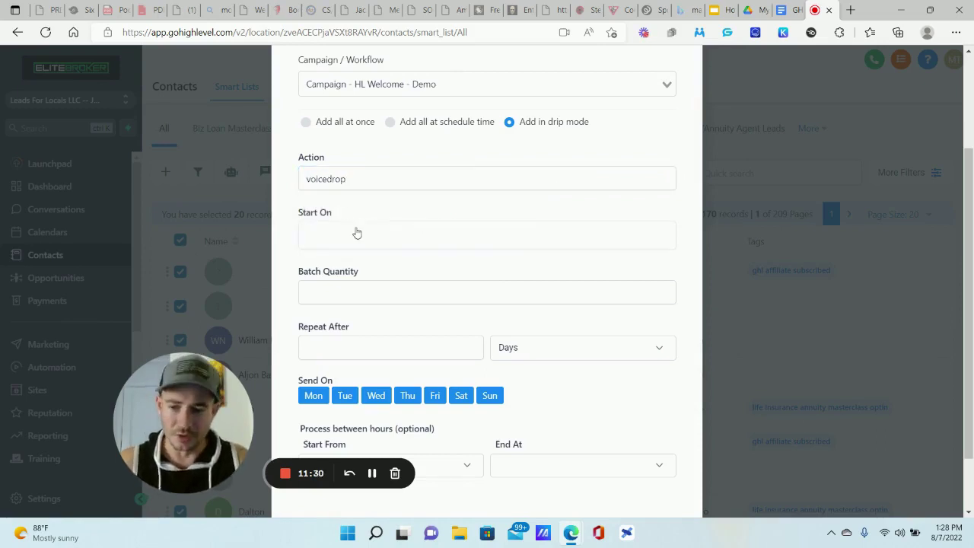
left_click(413, 386)
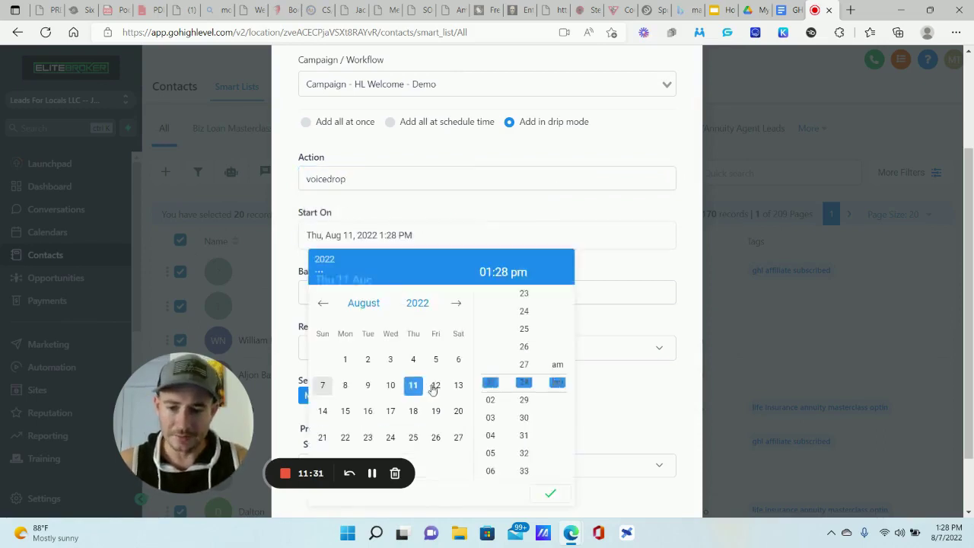
left_click(490, 418)
left_click(463, 418)
left_click(551, 494)
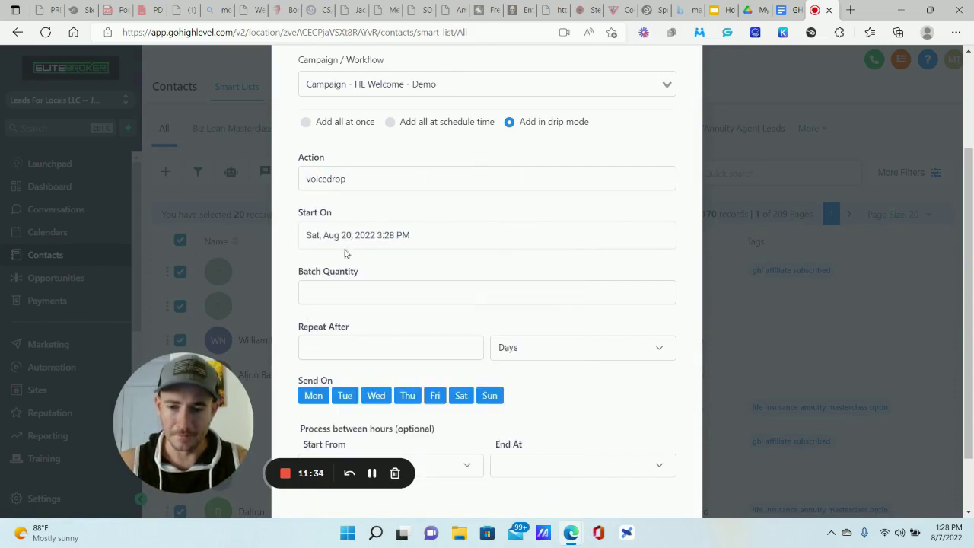
Review the drip options for batch quantity, repeat interval units and processing hours without entering values
left_click(335, 295)
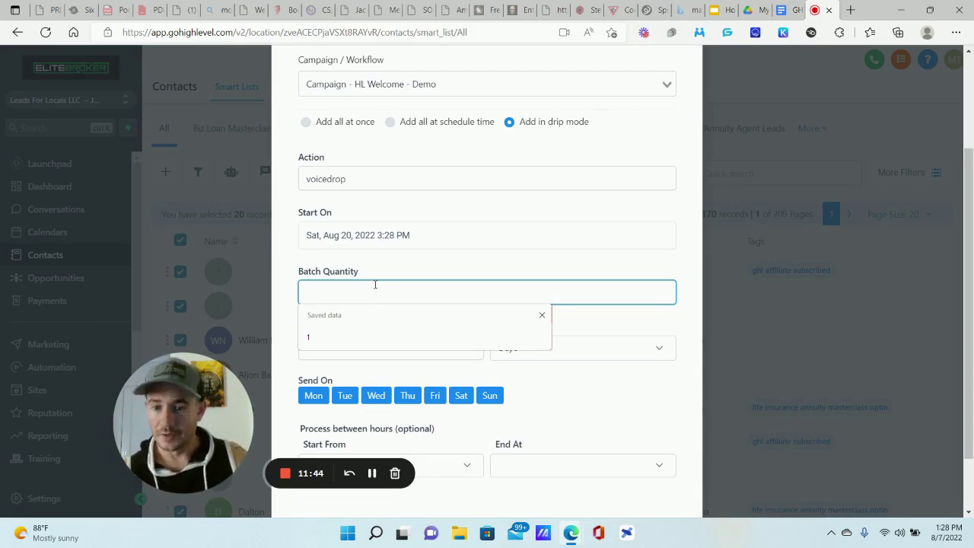
left_click(434, 271)
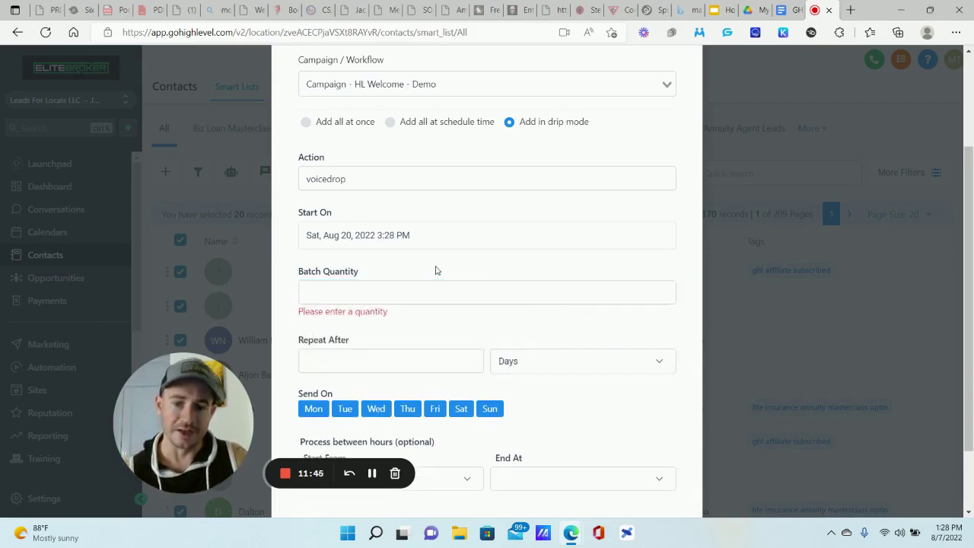
left_click(389, 369)
left_click(552, 368)
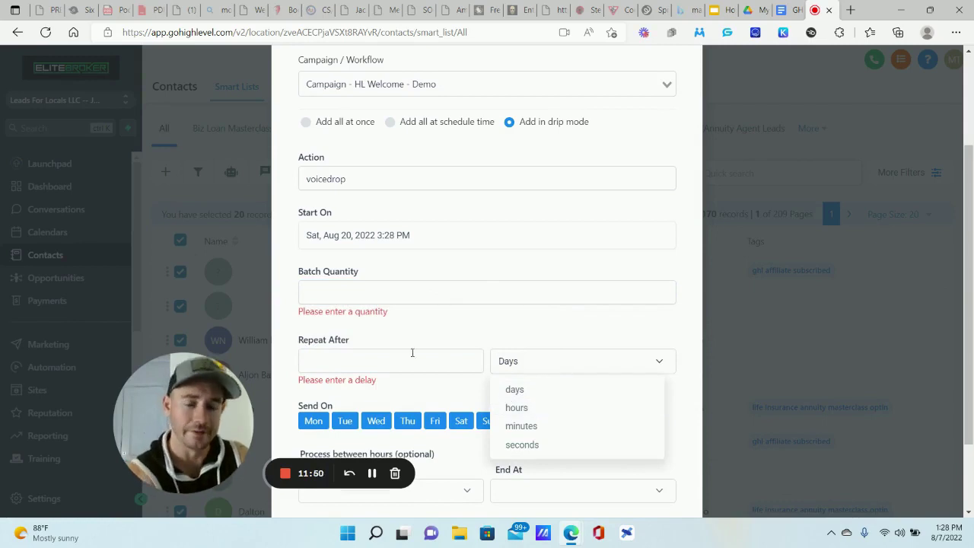
scroll(576, 302, "down", 2)
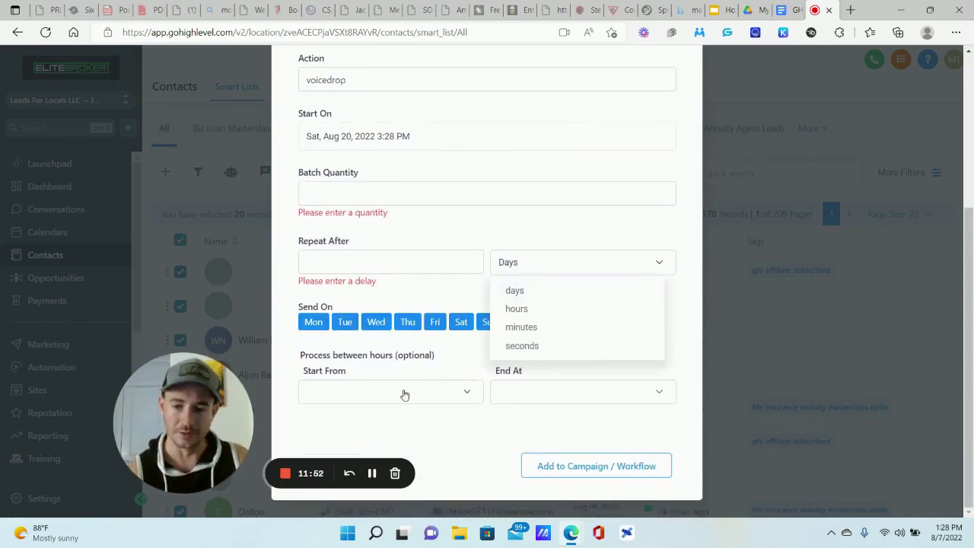
left_click(449, 392)
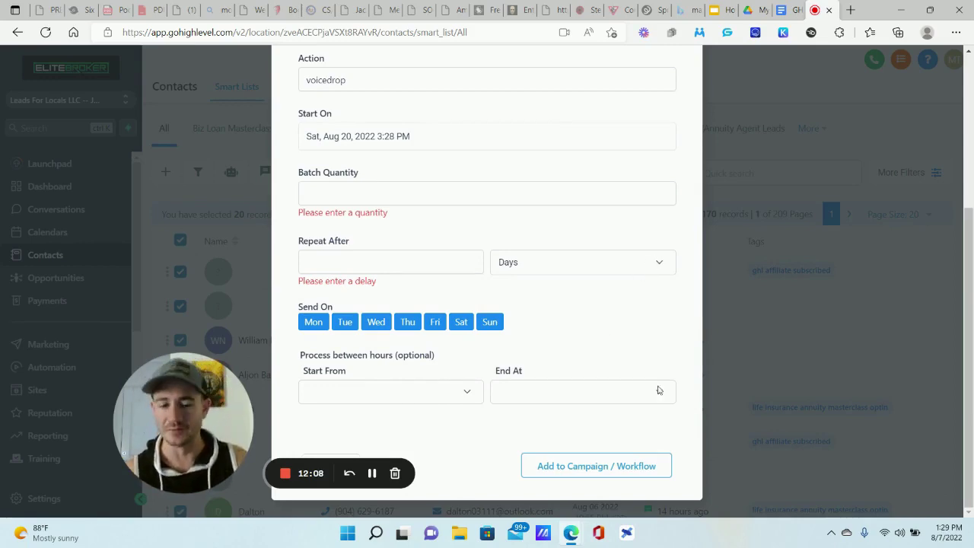
Close the Add to Campaign / Workflow form without submitting it and open the dashboard
scroll(663, 152, "up", 4)
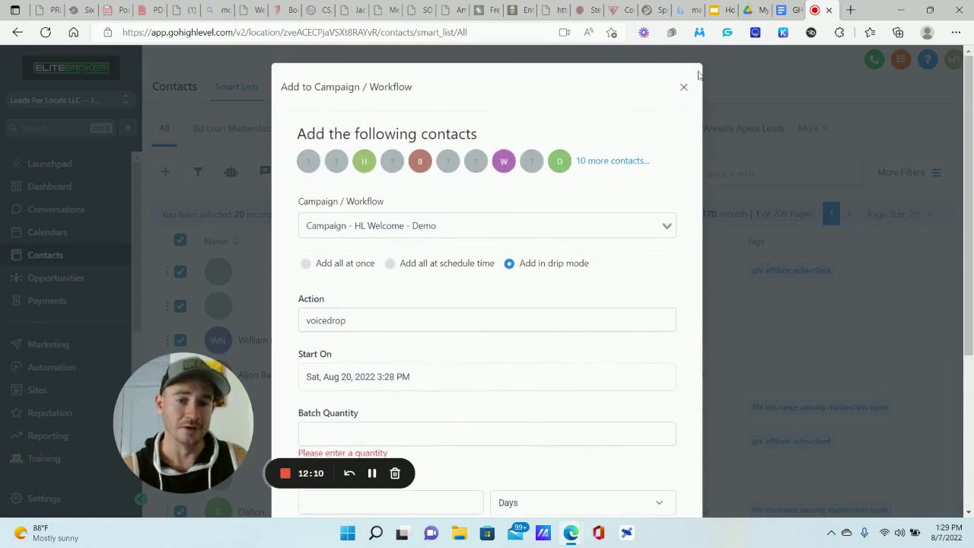
left_click(685, 89)
left_click(70, 189)
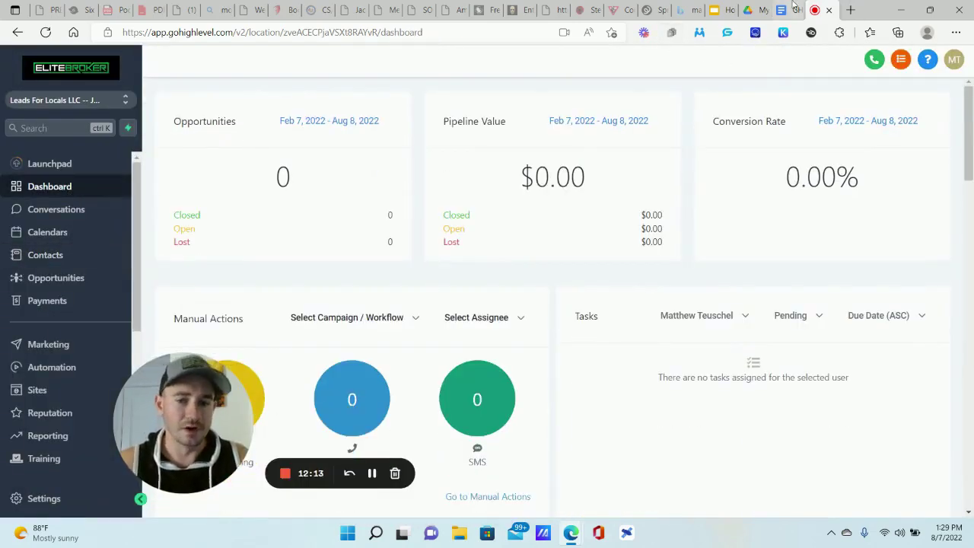
Switch to the GHL Voicedrop Scripts document in Google Docs and read through the voicedrop scripts
left_click(781, 9)
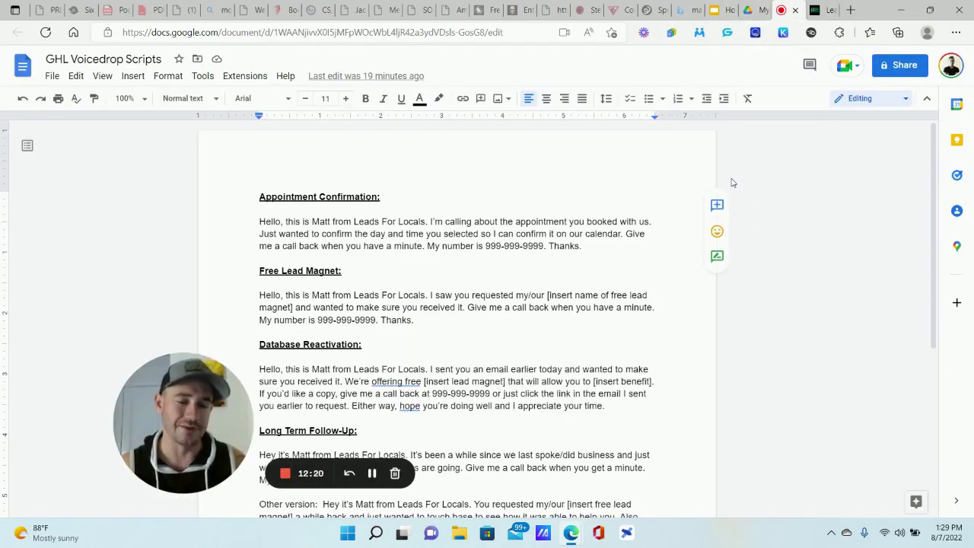
left_click_drag(196, 374, 26, 422)
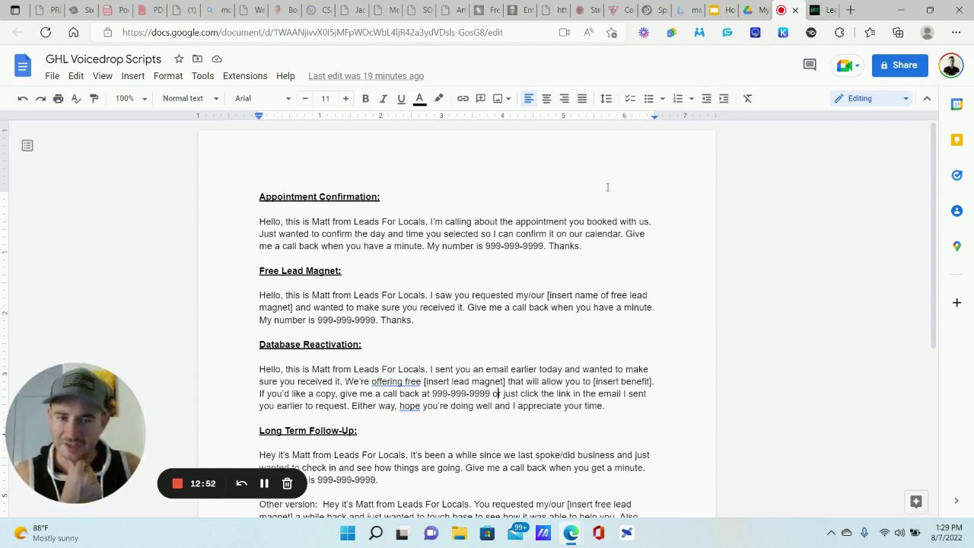
Return to the GoHighLevel dashboard and open the list of automation workflows
left_click(822, 5)
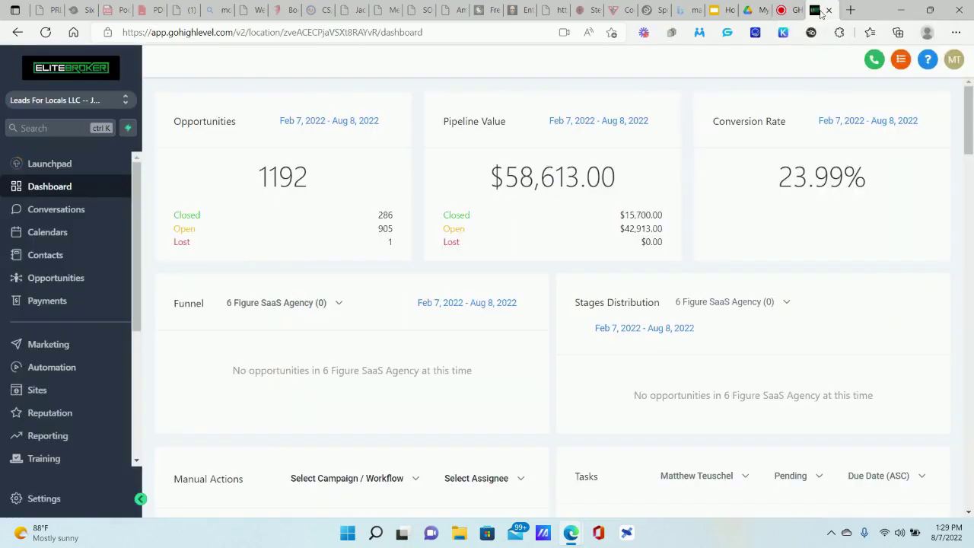
left_click_drag(61, 415, 76, 370)
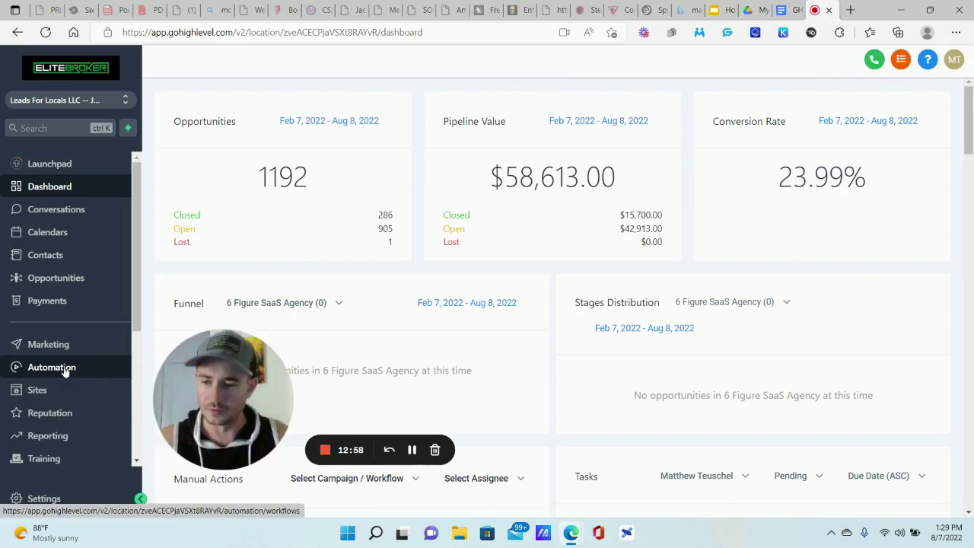
left_click(65, 370)
left_click_drag(166, 390, 90, 412)
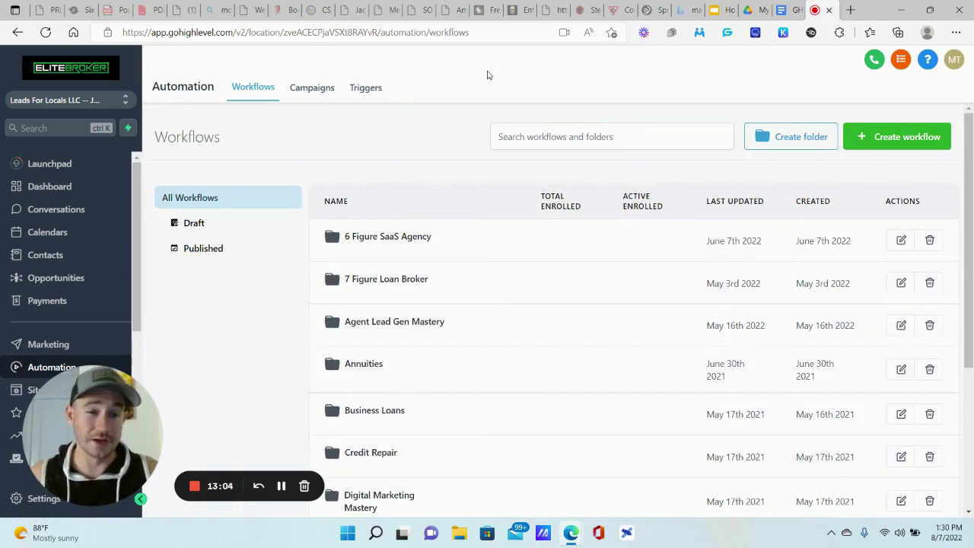
Open the ALGM Appt Booked workflow from the Agent Lead Gen Mastery folder
left_click(407, 236)
left_click(328, 200)
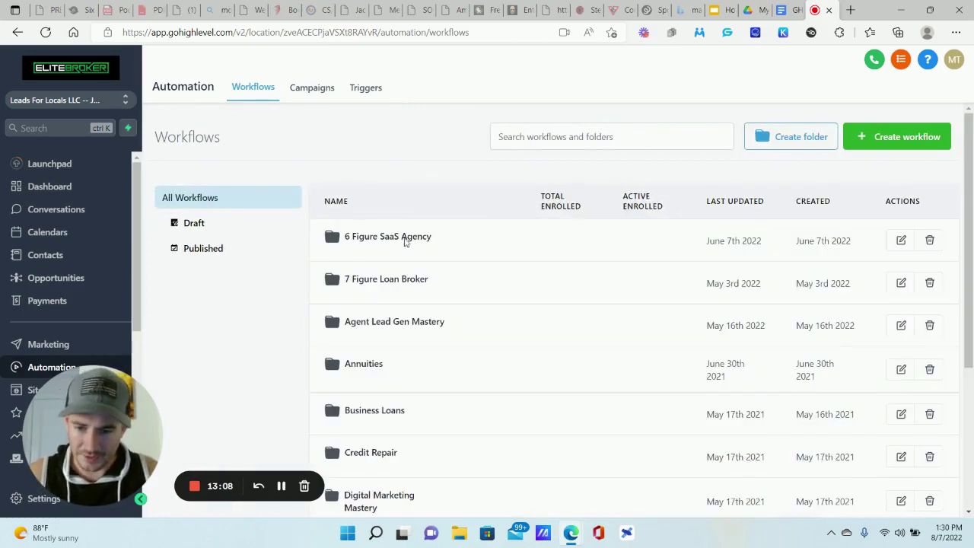
left_click(411, 318)
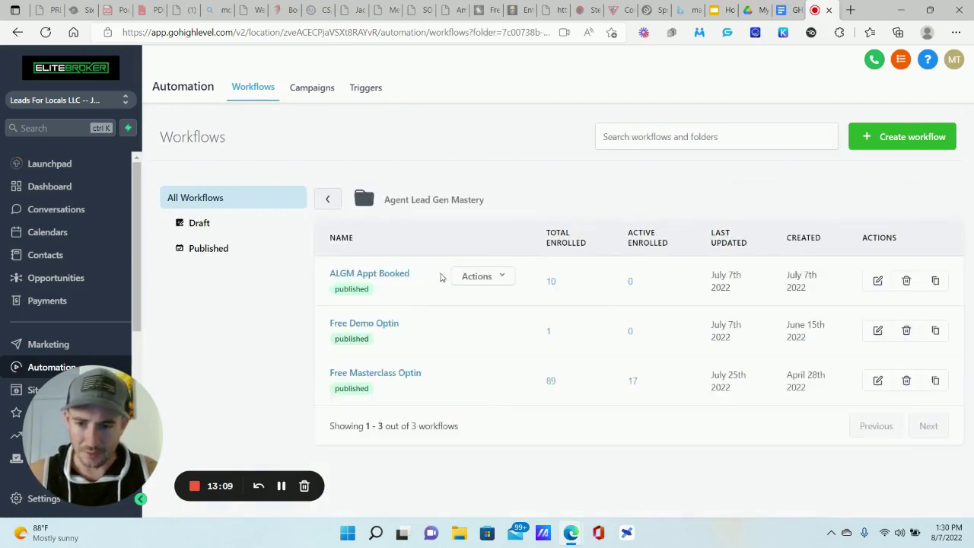
left_click(383, 274)
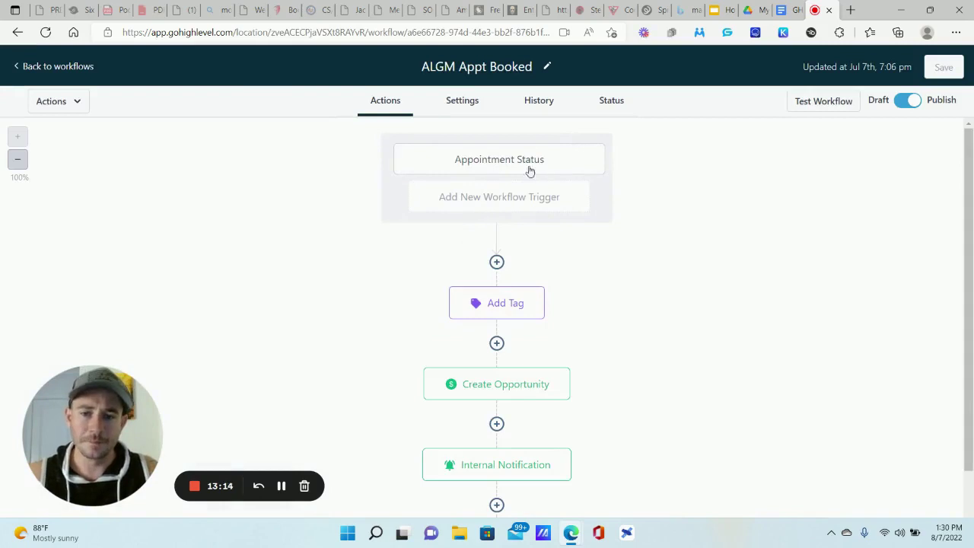
Review the Appointment Status trigger's type options and its calendar and appointment status filters, leaving the trigger unsaved
left_click(502, 161)
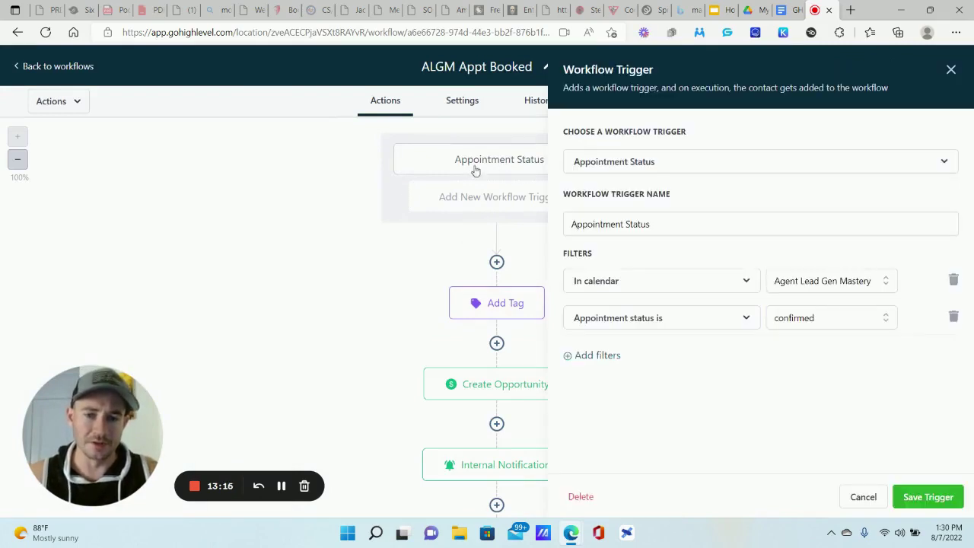
left_click(751, 163)
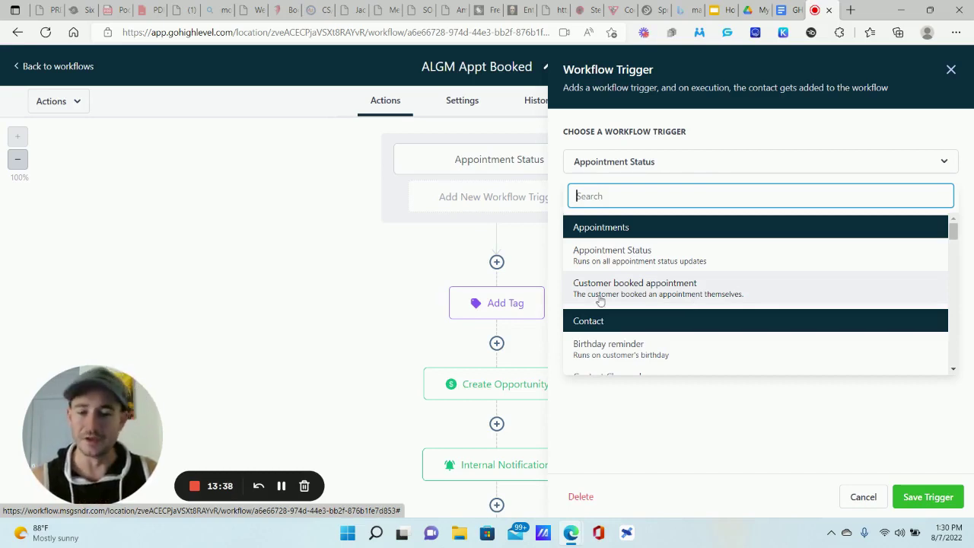
left_click(863, 497)
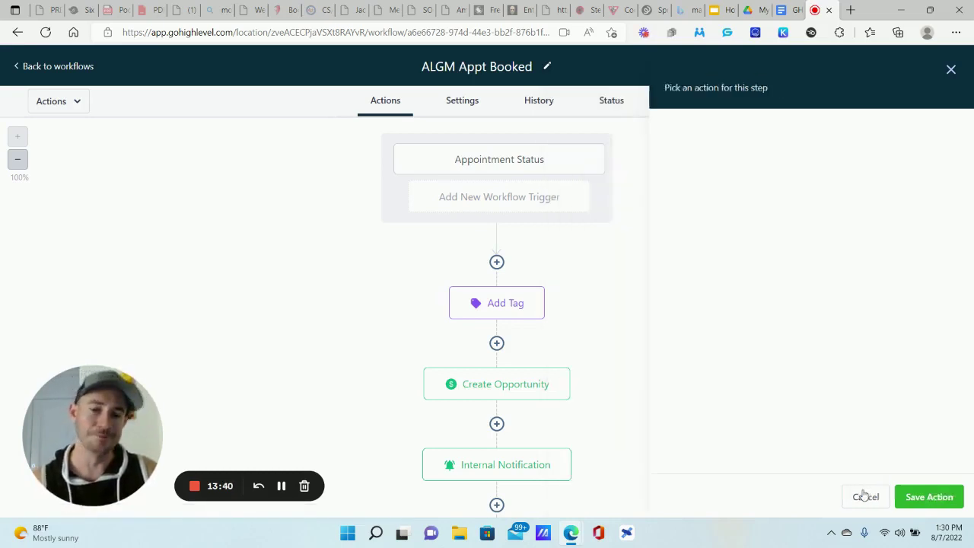
left_click(519, 159)
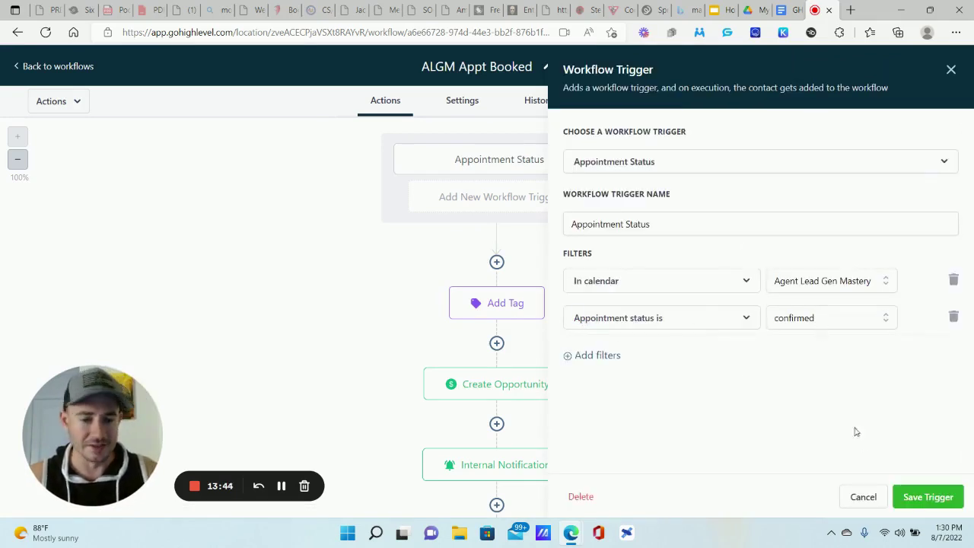
left_click(864, 497)
left_click(538, 173)
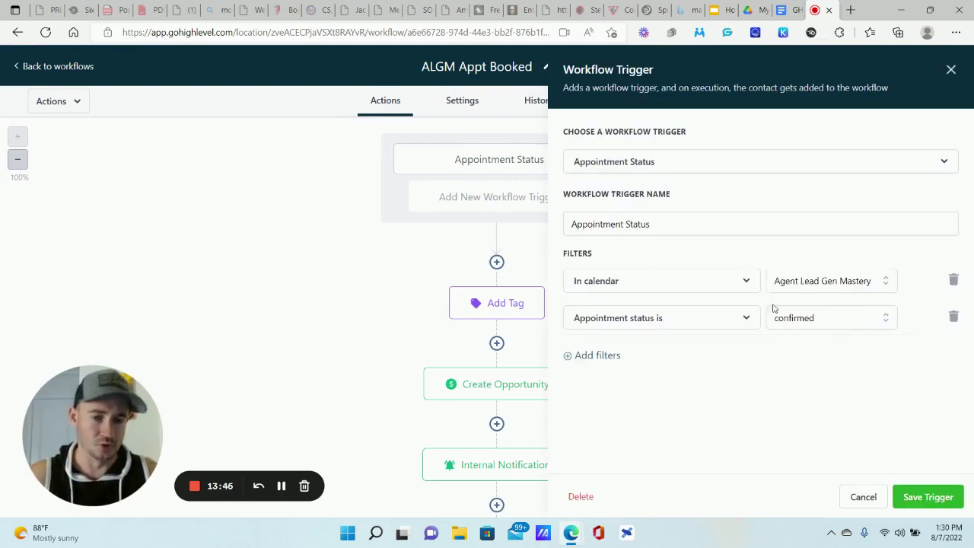
left_click(863, 499)
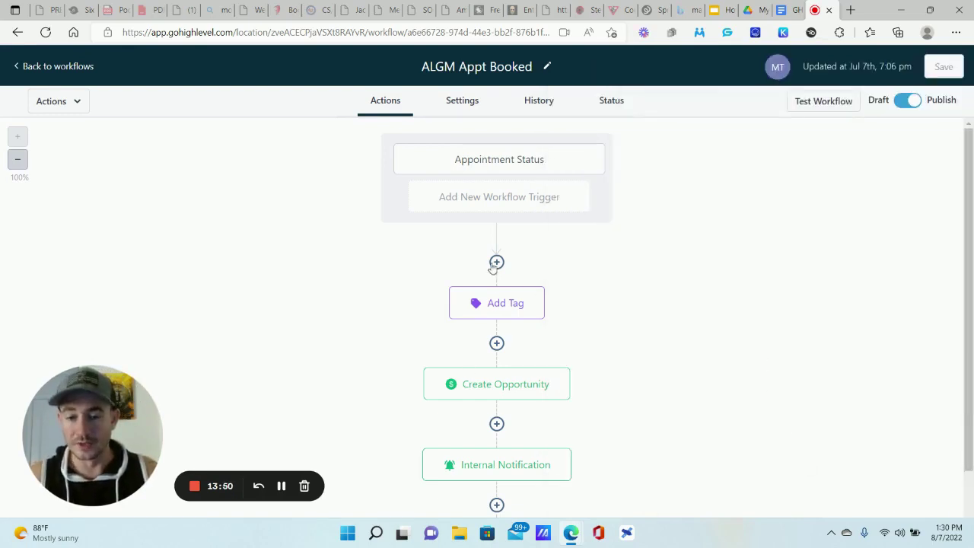
Preview a Voicemail action between the trigger and Add Tag, including its audio file upload, and discard the action without saving
left_click(496, 262)
scroll(525, 286, "down", 1)
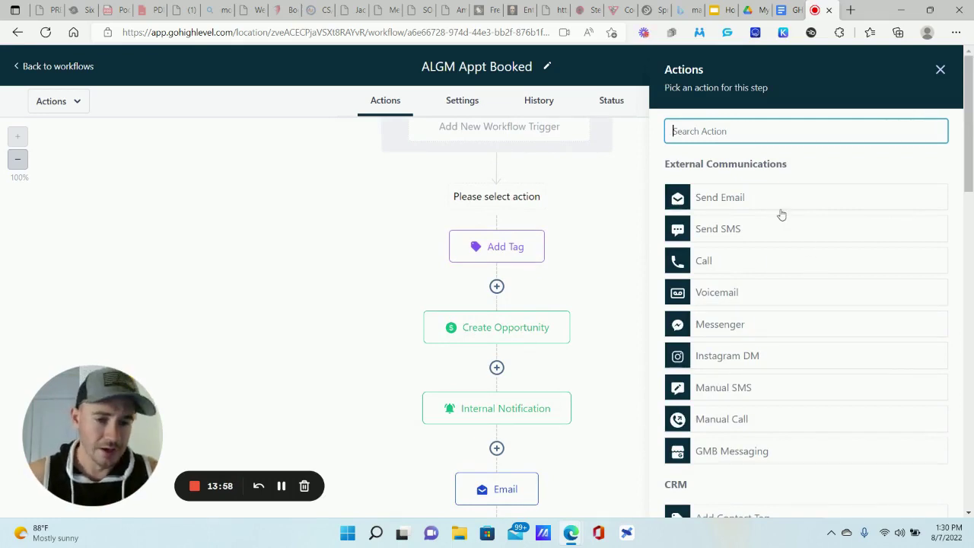
left_click(727, 293)
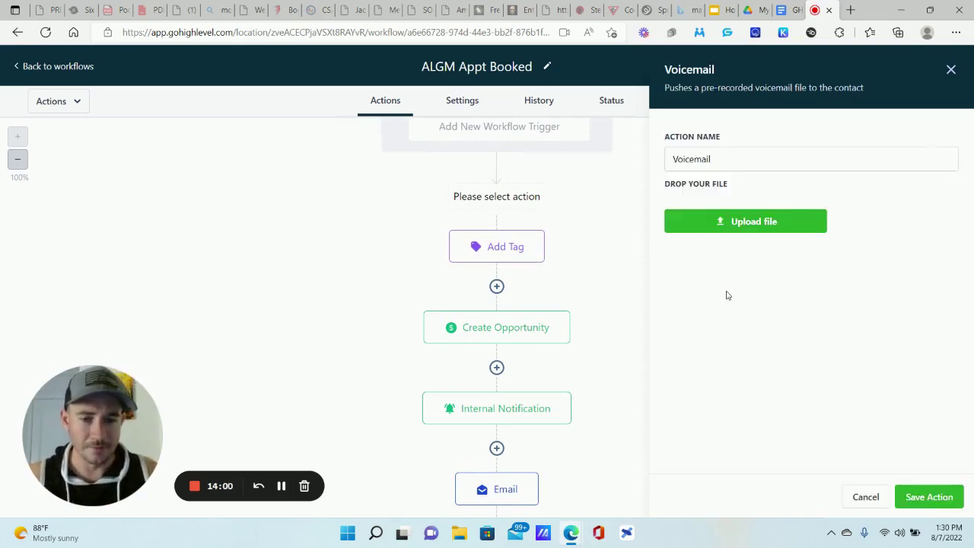
left_click(774, 224)
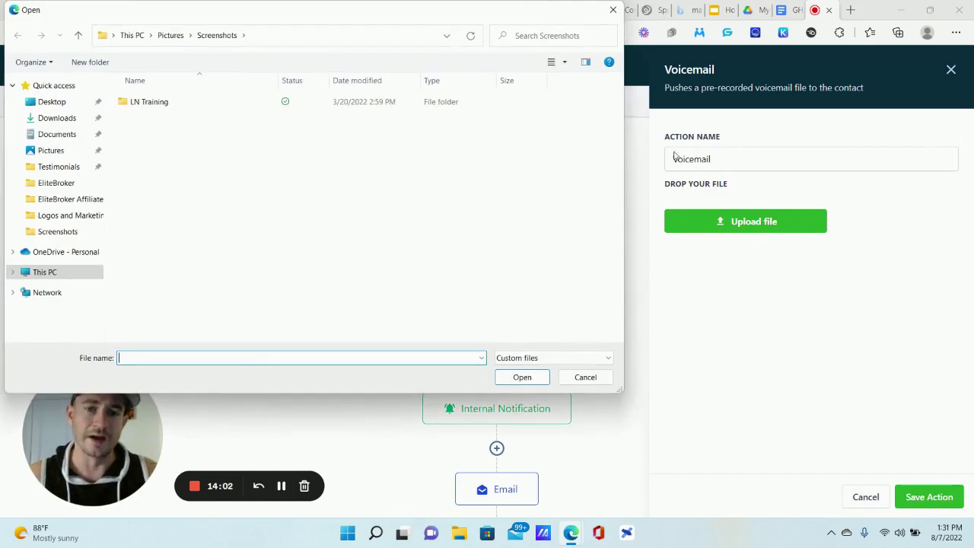
left_click(612, 10)
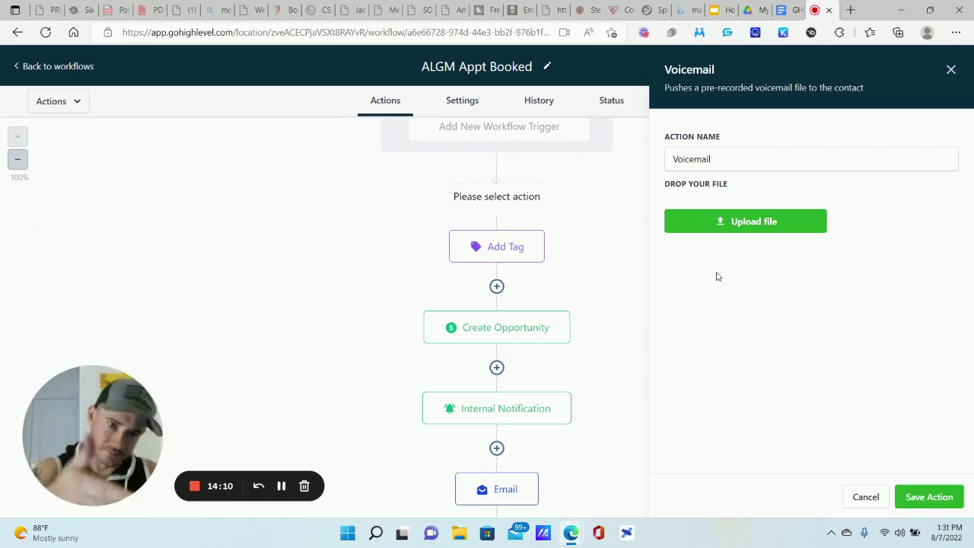
left_click(768, 218)
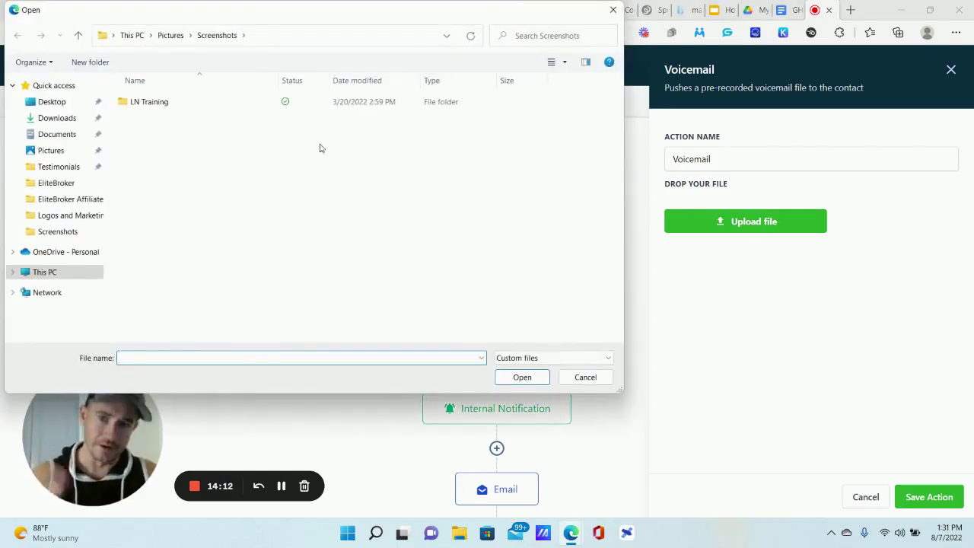
left_click(585, 378)
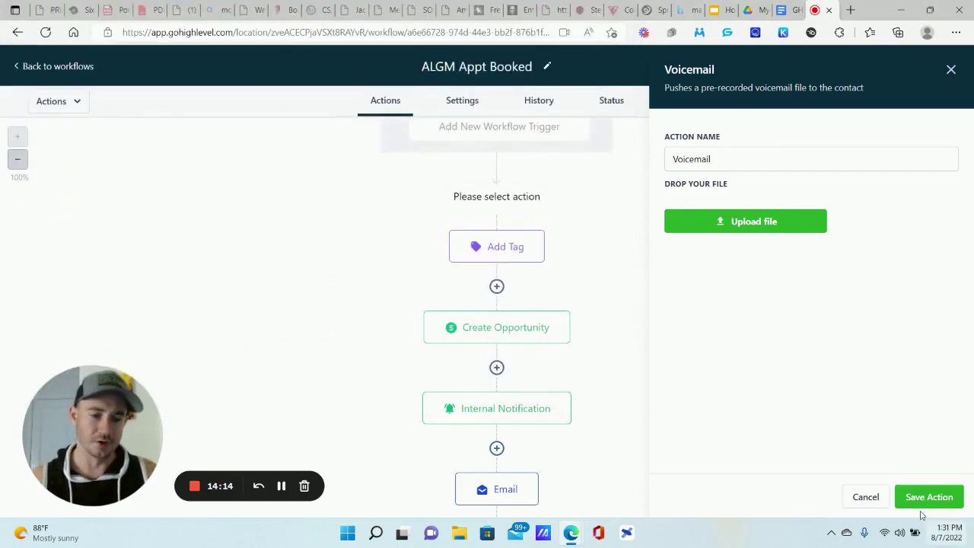
left_click(866, 497)
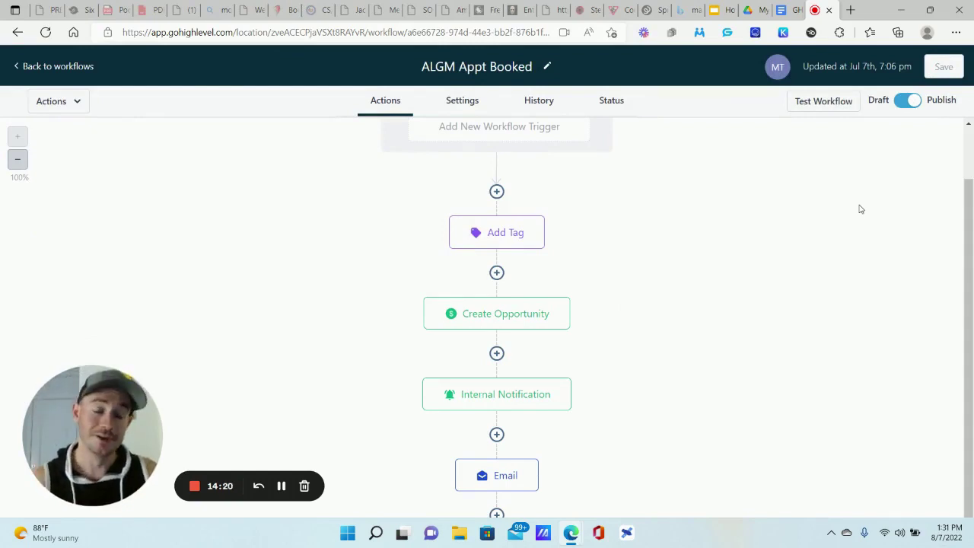
Switch to the GHL Voicedrop Scripts document in Google Docs and review the scripts from Appointment Confirmation through Long Term Follow-Up
left_click(790, 10)
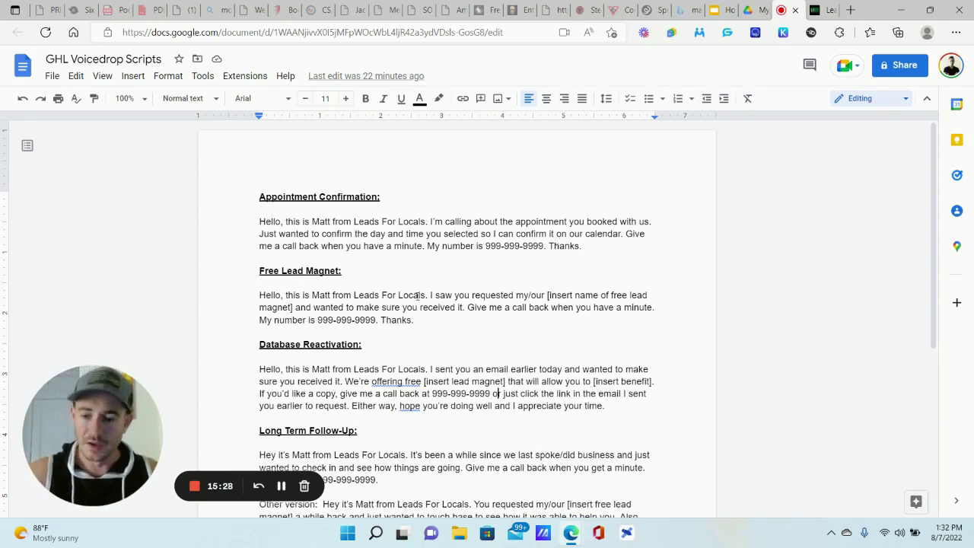
scroll(533, 256, "down", 3)
scroll(506, 264, "up", 1)
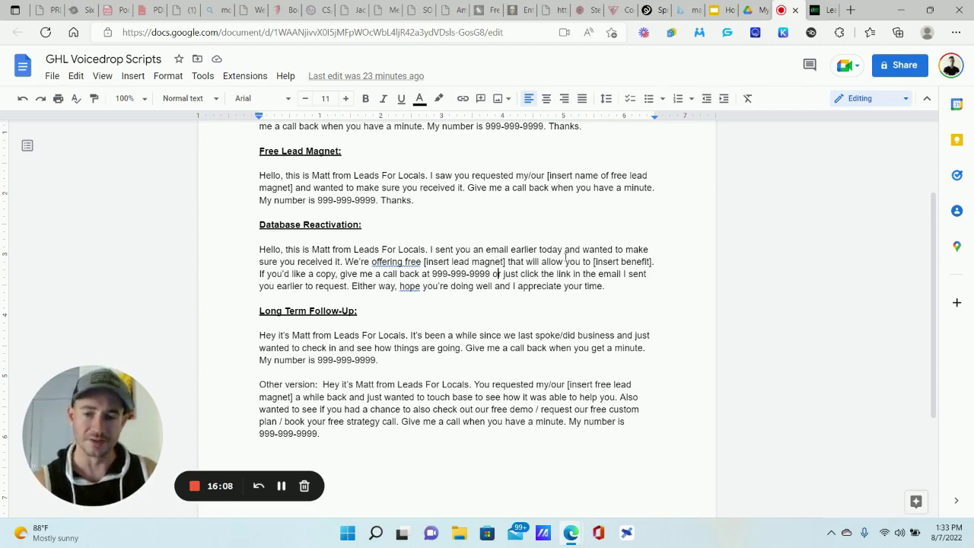
scroll(566, 257, "down", 1)
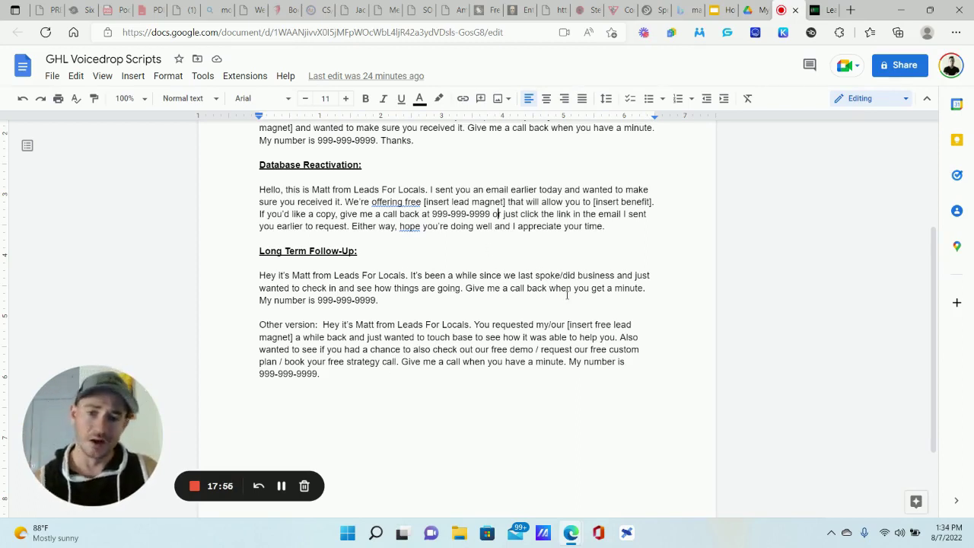
scroll(556, 278, "up", 1)
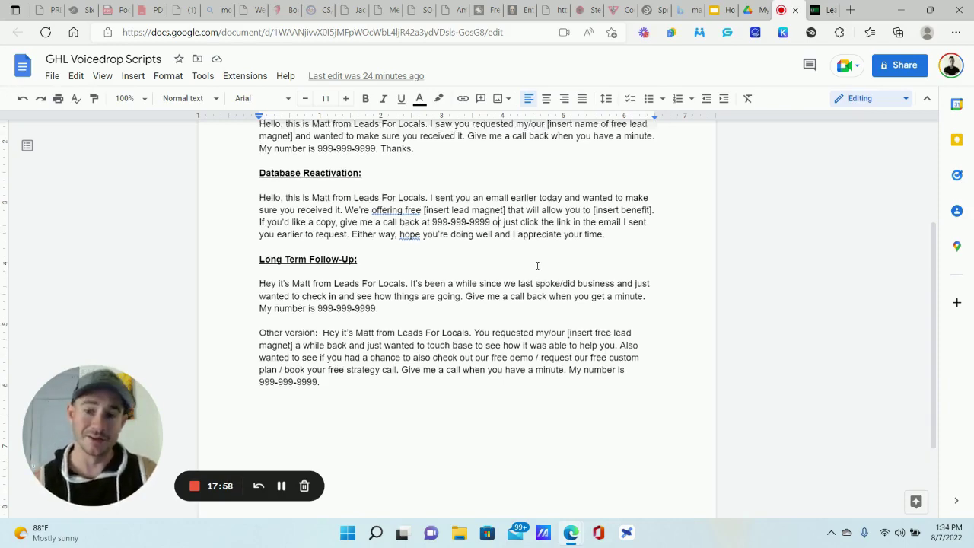
scroll(601, 270, "up", 2)
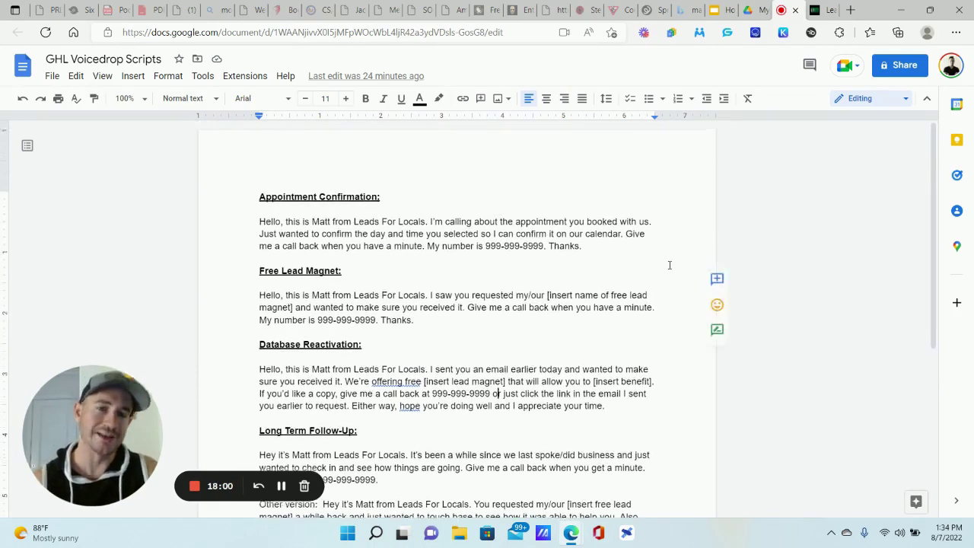